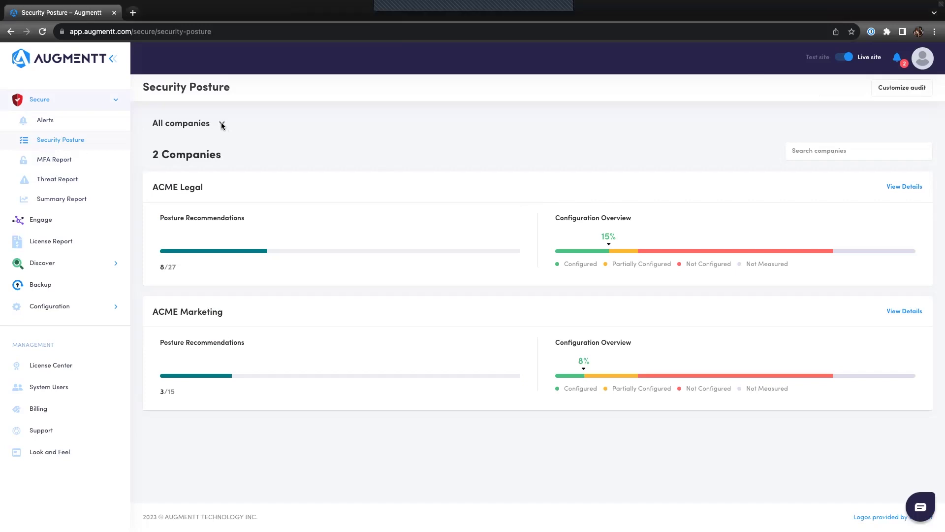
# Switch the Security Posture view to ACME Legal to show its 26 security checks.
pyautogui.click(220, 125)
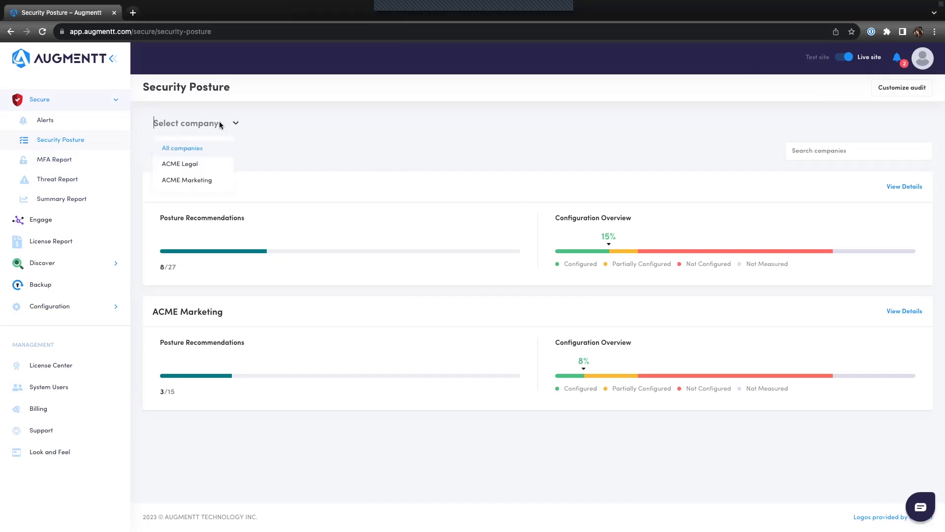
pyautogui.click(200, 164)
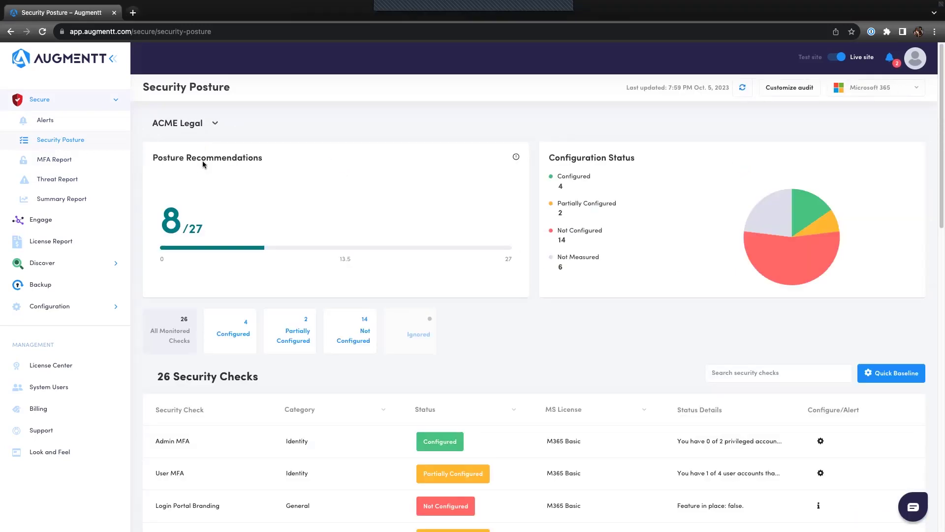
# Open ACME Legal's Threat Report and reveal its PDF export option.
pyautogui.click(64, 184)
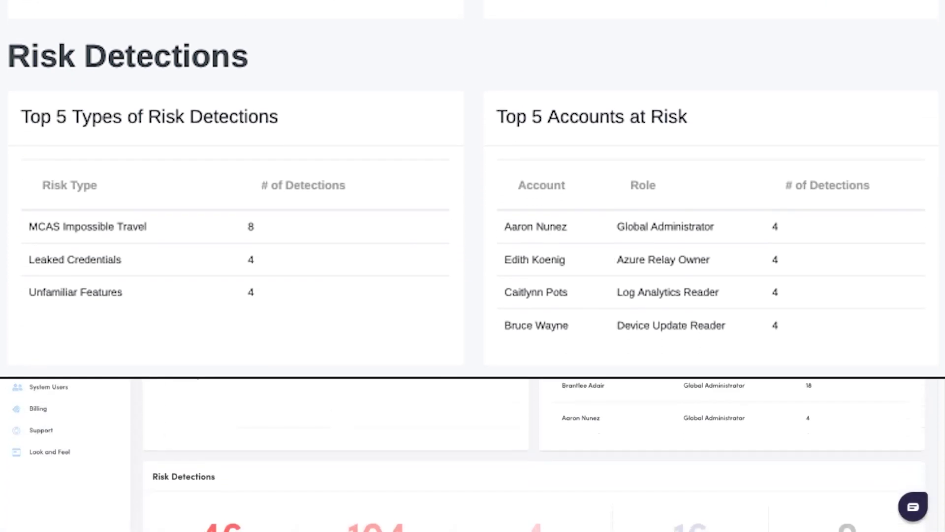
pyautogui.scroll(-3, 938, 313)
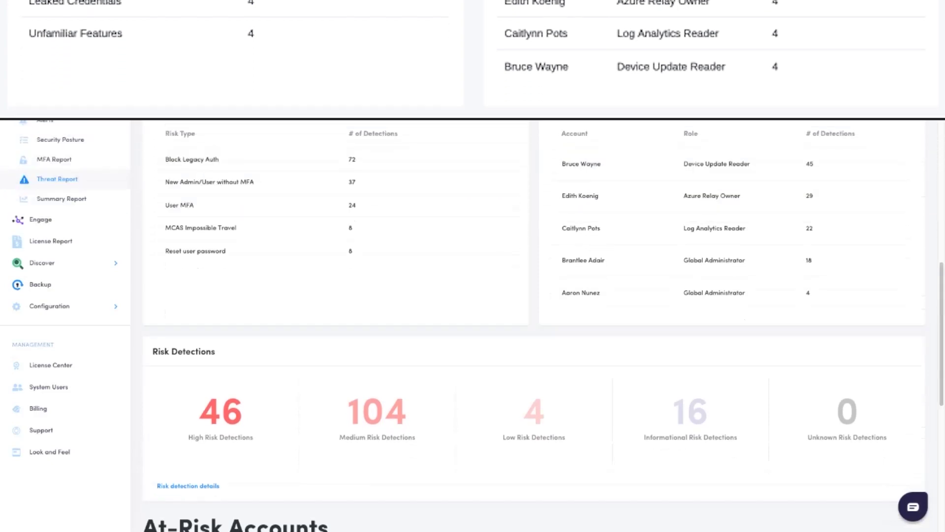
pyautogui.click(899, 87)
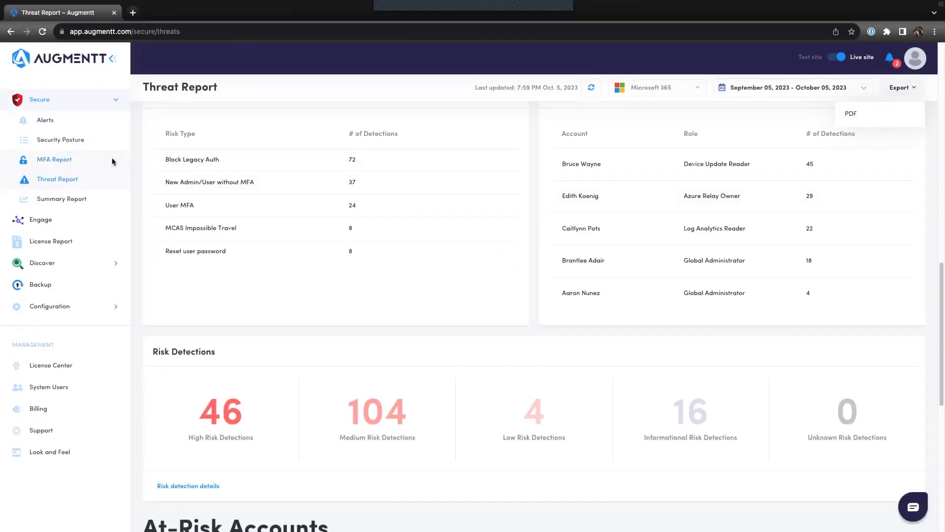
# Return to Security Posture and open the User MFA check's Azure Per User account list.
pyautogui.click(55, 140)
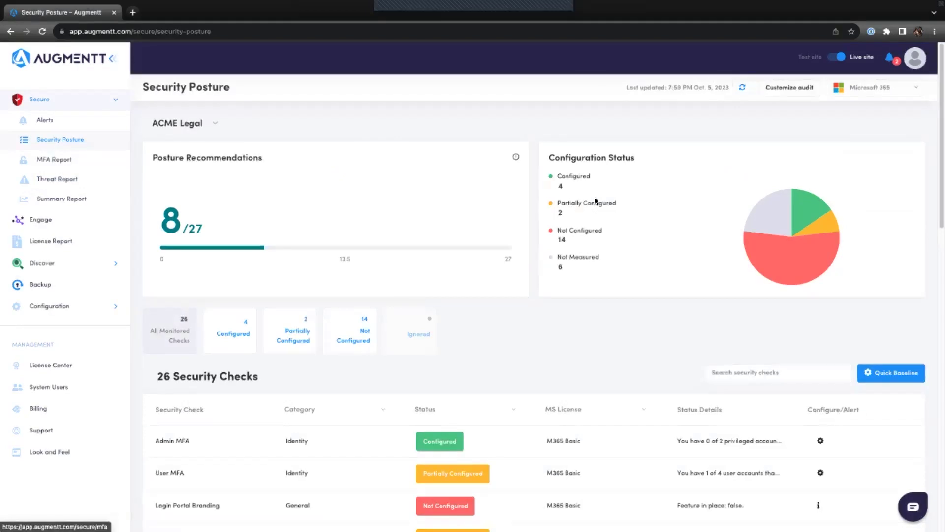
pyautogui.scroll(-3, 937, 120)
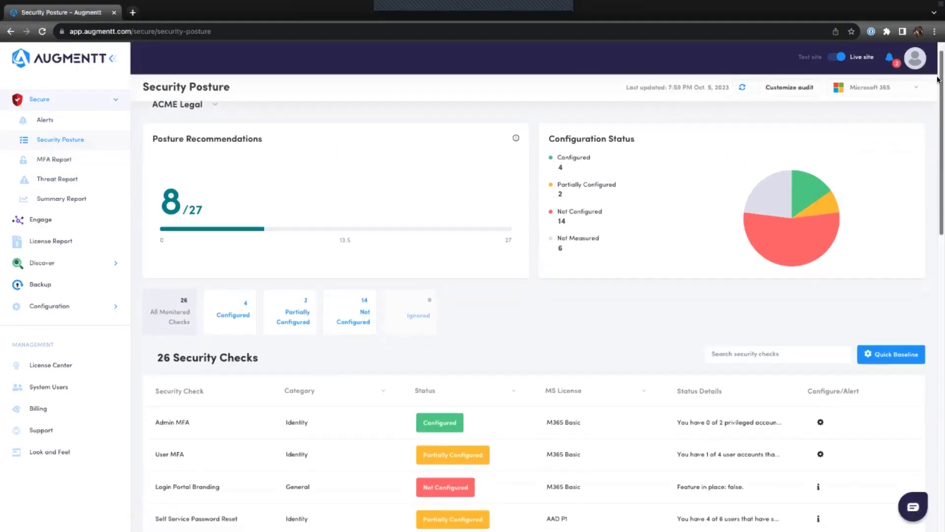
pyautogui.moveTo(937, 128); pyautogui.dragTo(931, 163)
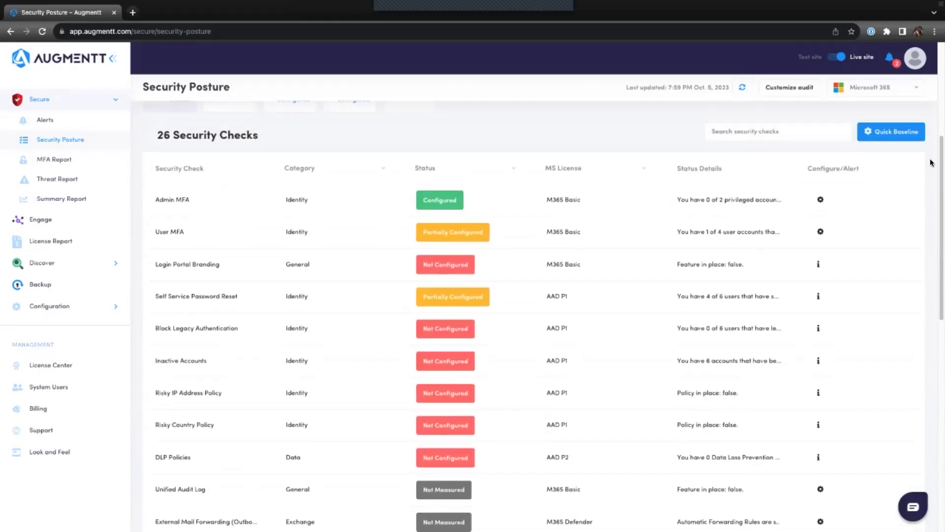
pyautogui.click(820, 232)
pyautogui.click(251, 290)
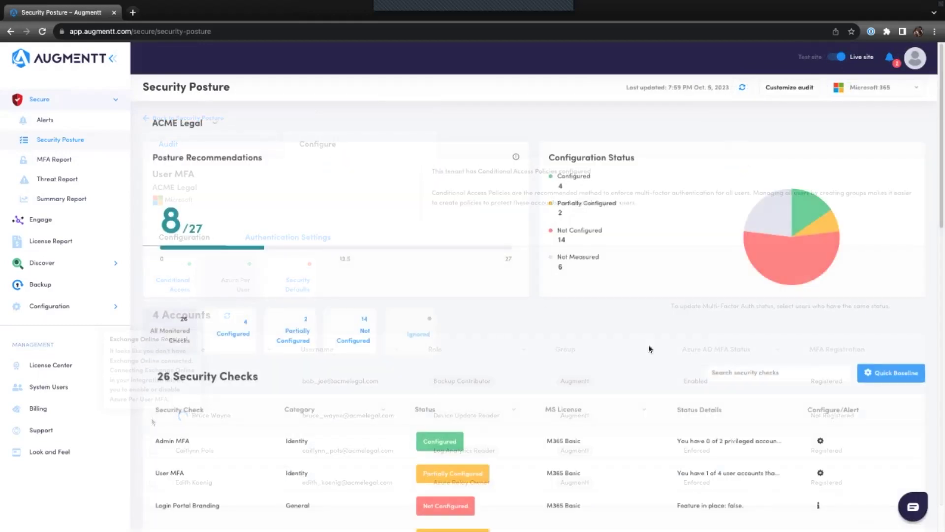
# Apply the Quick Baseline settings to ACME Legal and review the refreshed Security Checks table.
pyautogui.click(884, 373)
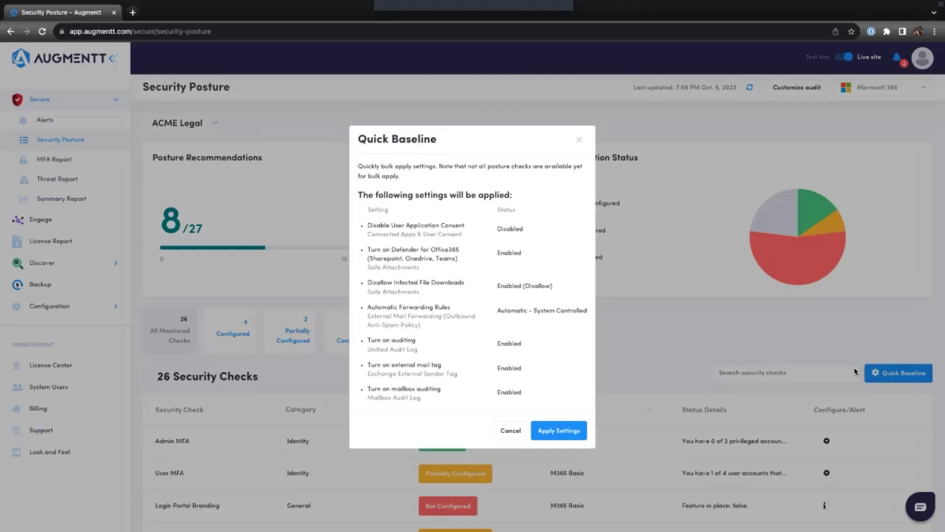
pyautogui.click(570, 431)
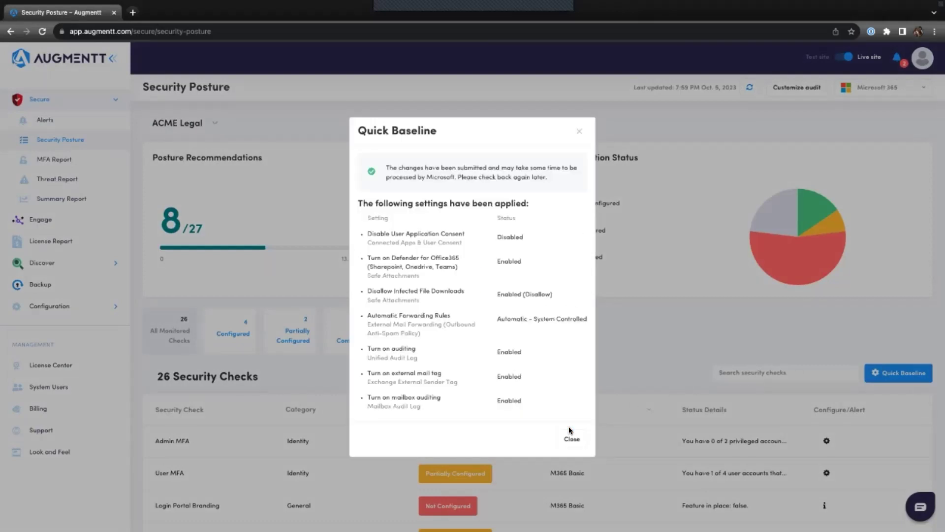
pyautogui.click(571, 439)
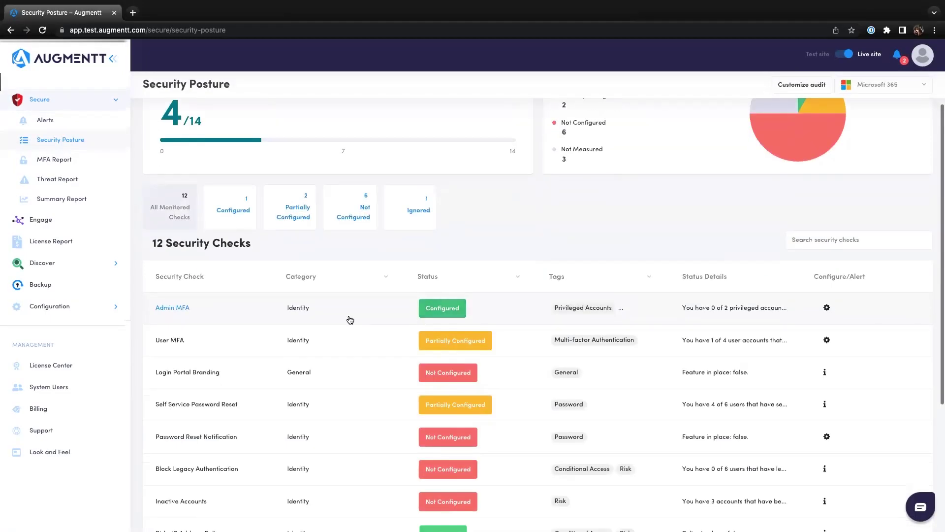
pyautogui.scroll(-2, 349, 320)
pyautogui.scroll(-2, 349, 320)
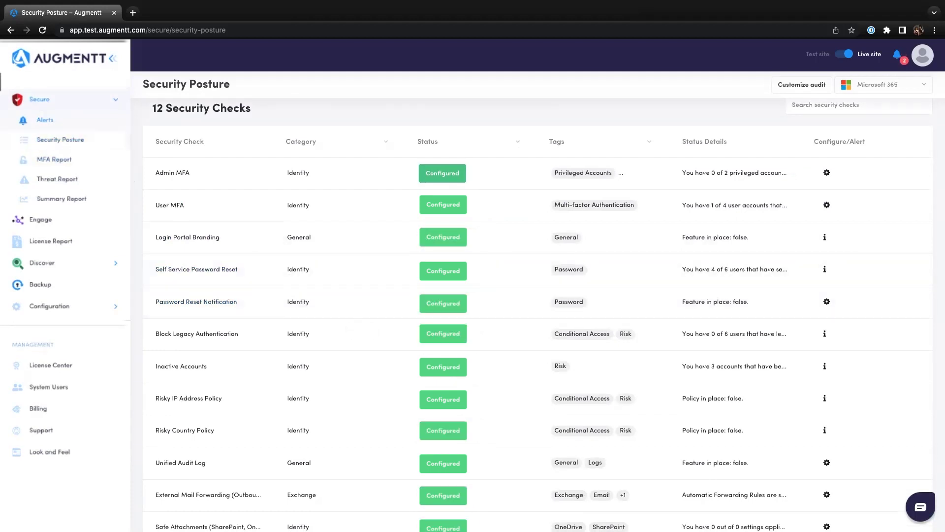
pyautogui.click(45, 120)
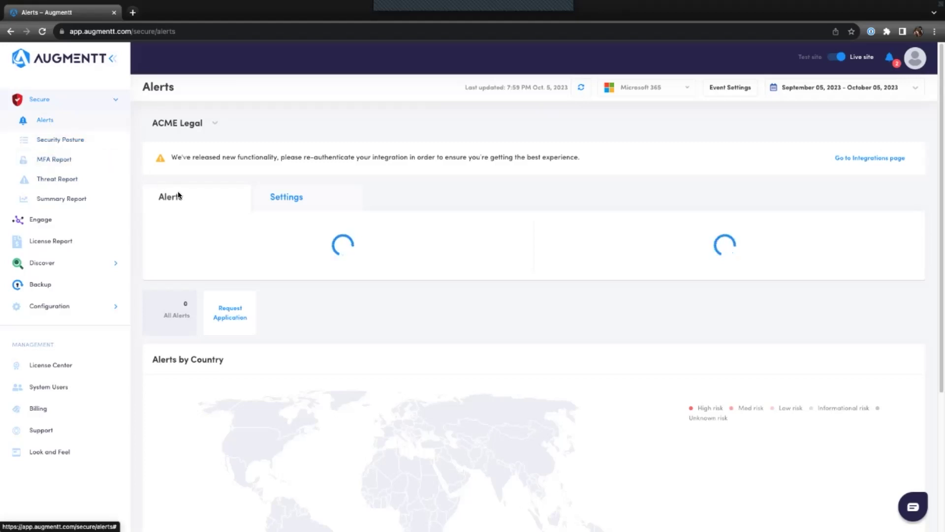
# Show the alert notification settings and select the Unusual volume of file deletion alert.
pyautogui.click(277, 197)
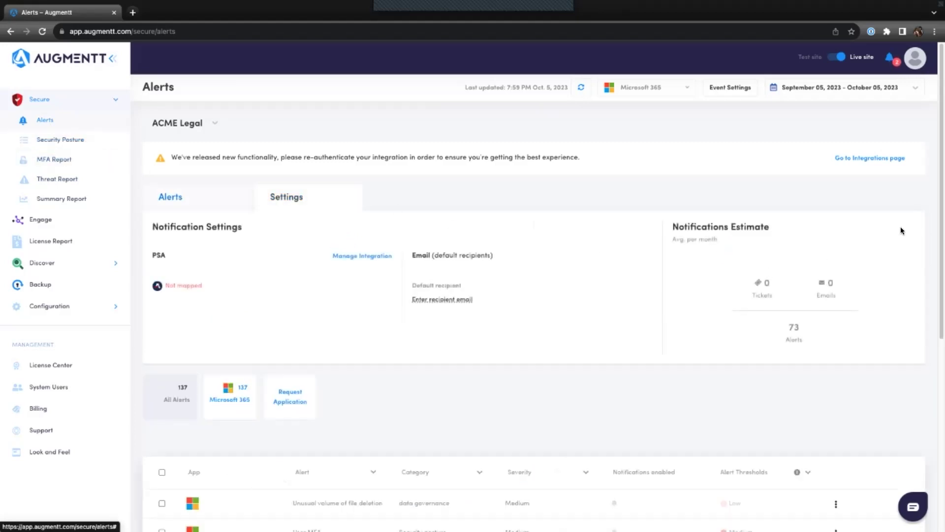
pyautogui.moveTo(939, 206); pyautogui.dragTo(939, 258)
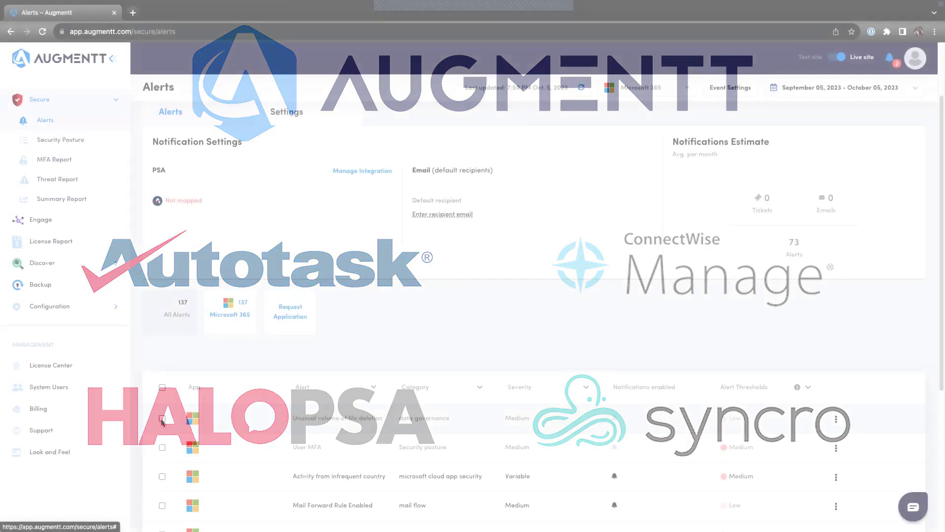
pyautogui.click(162, 419)
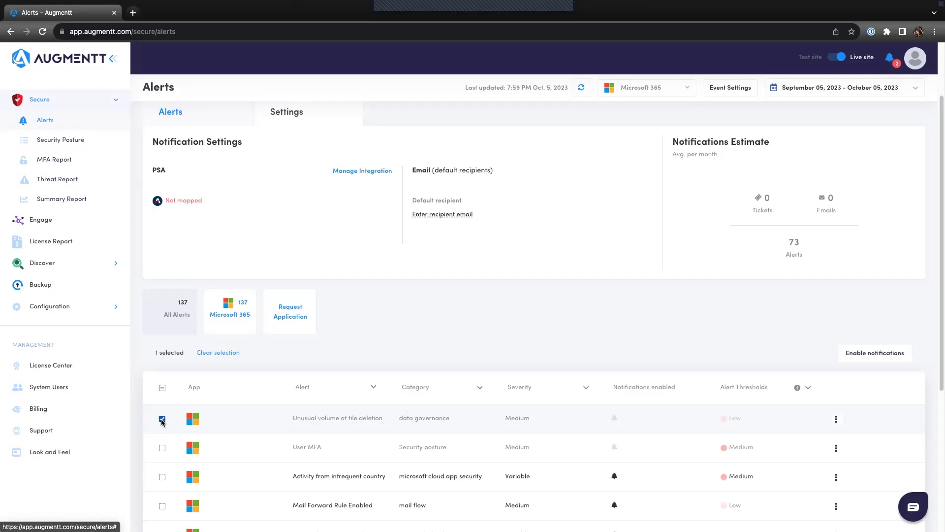
# Preview the infrequent-country threshold and Event Settings dialogs, cancelling both without changes.
pyautogui.click(741, 477)
pyautogui.click(518, 309)
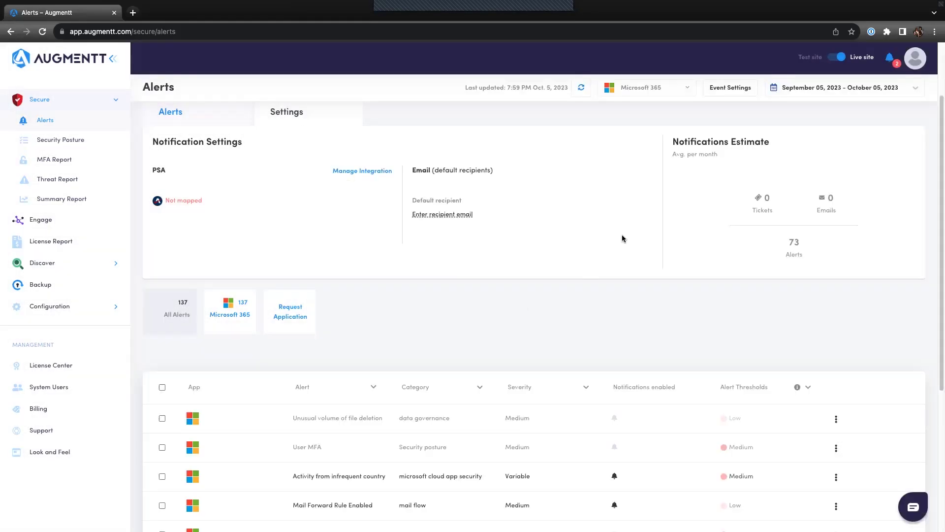
pyautogui.click(716, 93)
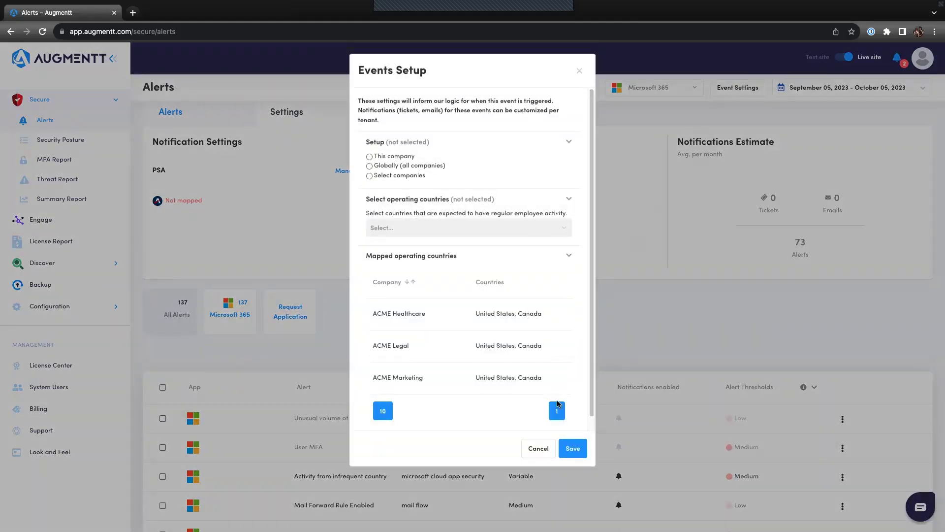
pyautogui.click(538, 448)
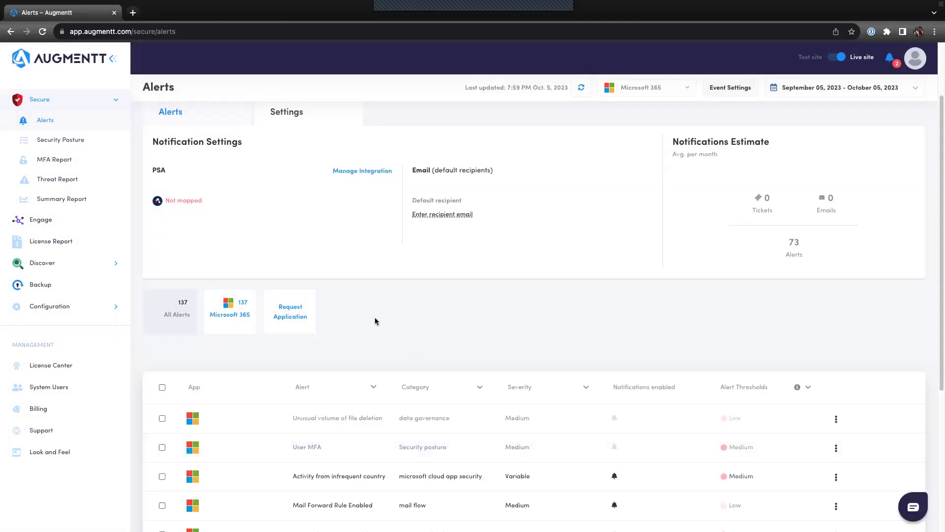
# Show the triggered alerts table and tick the first alert to reveal its account actions.
pyautogui.click(184, 121)
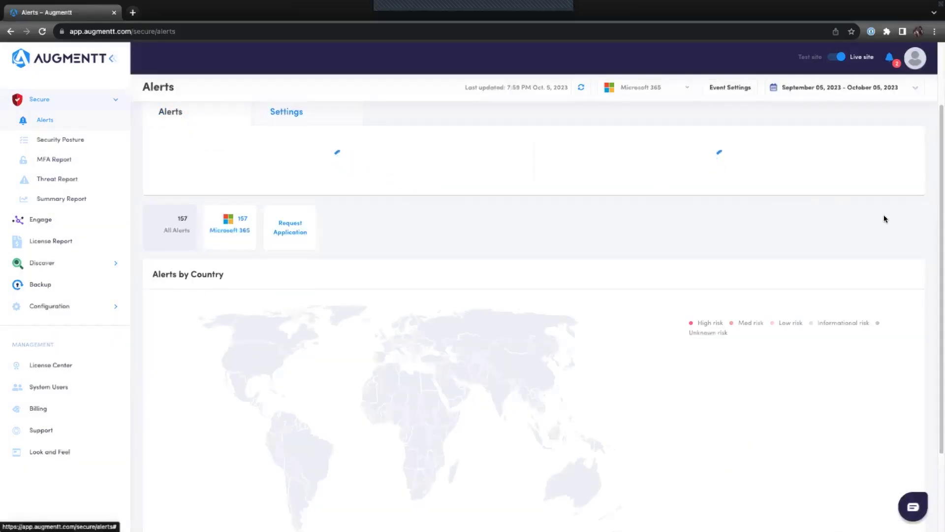
pyautogui.scroll(-3, 738, 266)
pyautogui.moveTo(937, 193); pyautogui.dragTo(854, 315)
pyautogui.click(162, 297)
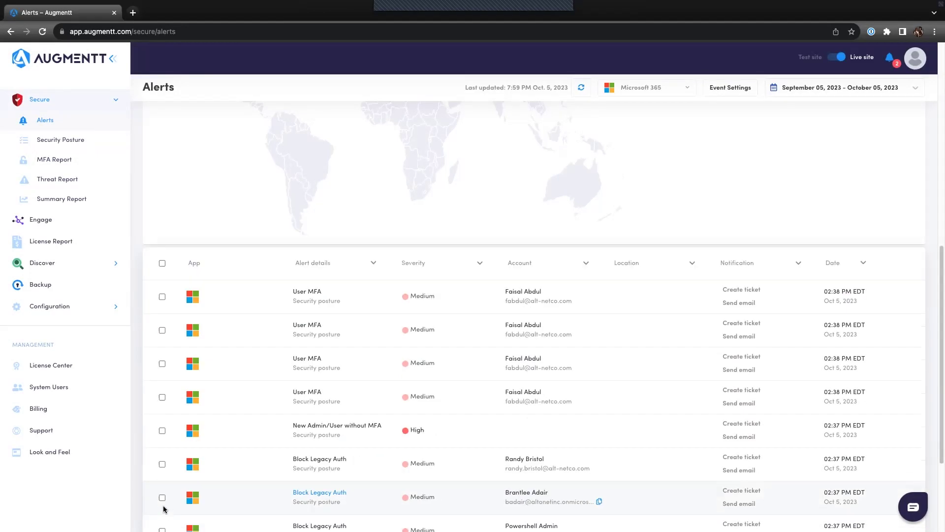
pyautogui.click(50, 162)
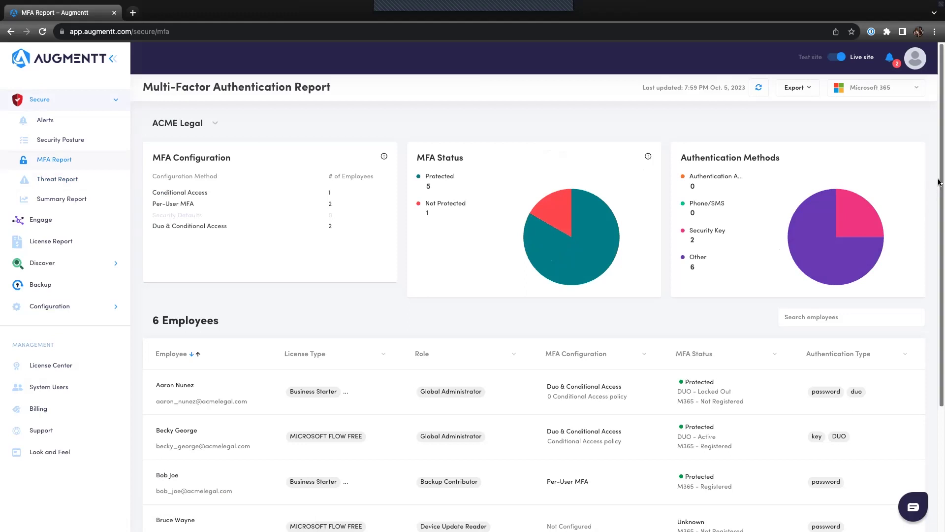
# Scroll through the MFA Report's six employees, five protected and one not protected.
pyautogui.scroll(-2, 939, 207)
pyautogui.moveTo(939, 208); pyautogui.dragTo(938, 305)
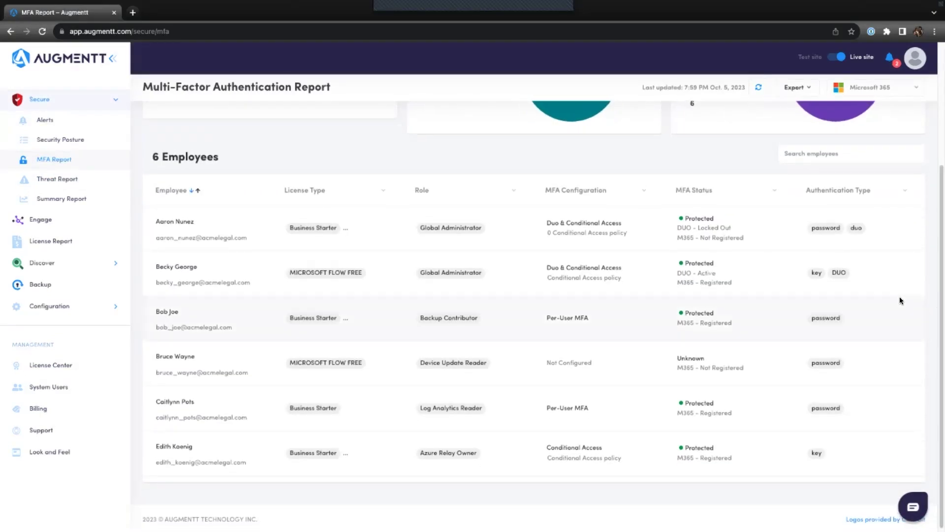
pyautogui.click(54, 199)
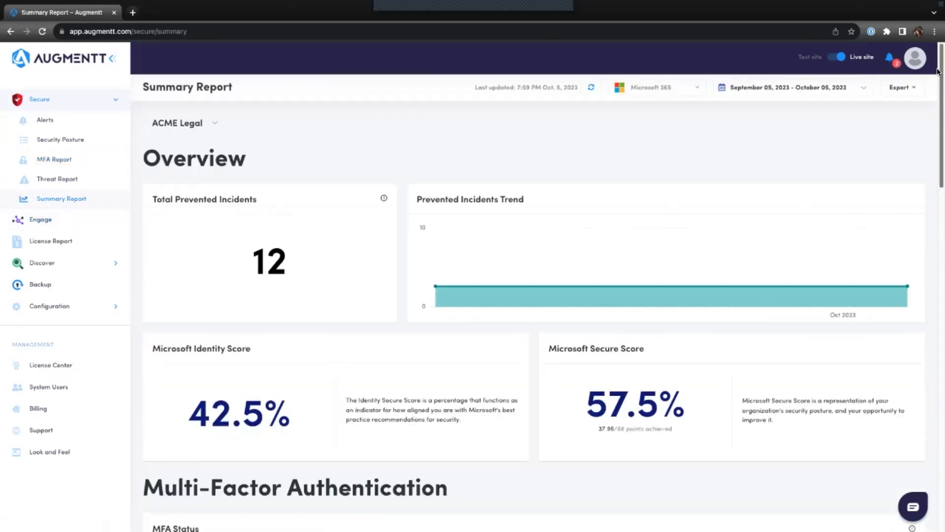
# Scroll the Summary Report to review prevented incidents and risky accounts.
pyautogui.scroll(-1, 938, 77)
pyautogui.moveTo(938, 76); pyautogui.dragTo(938, 293)
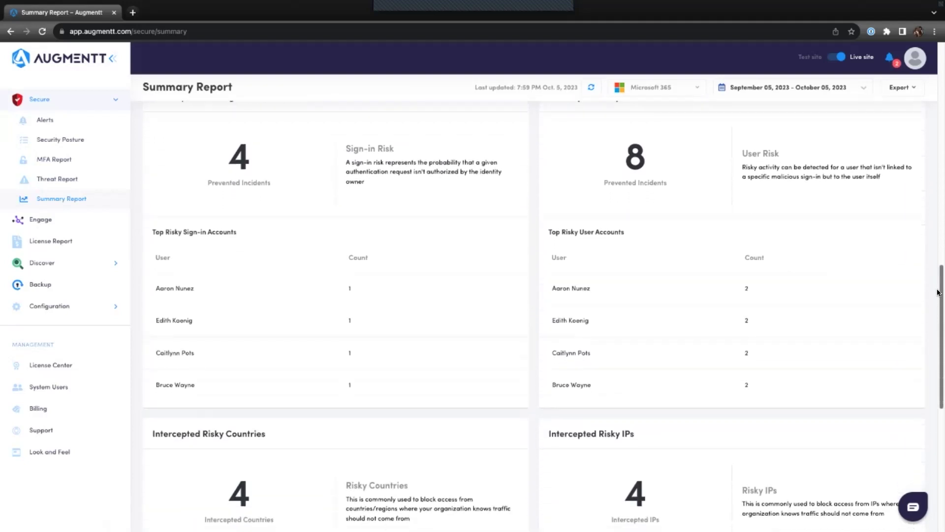
pyautogui.click(67, 242)
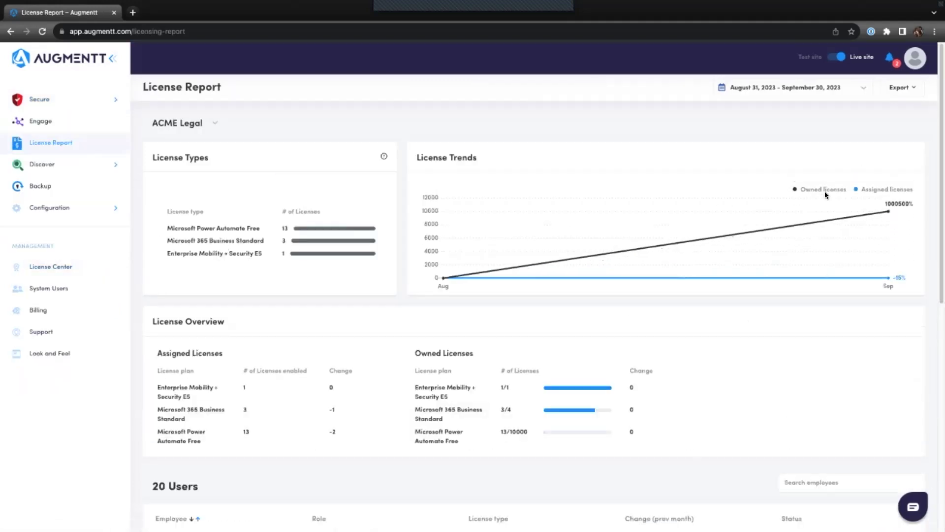
# Scroll down the License Report's list of 20 users and their license types.
pyautogui.moveTo(938, 132); pyautogui.dragTo(932, 316)
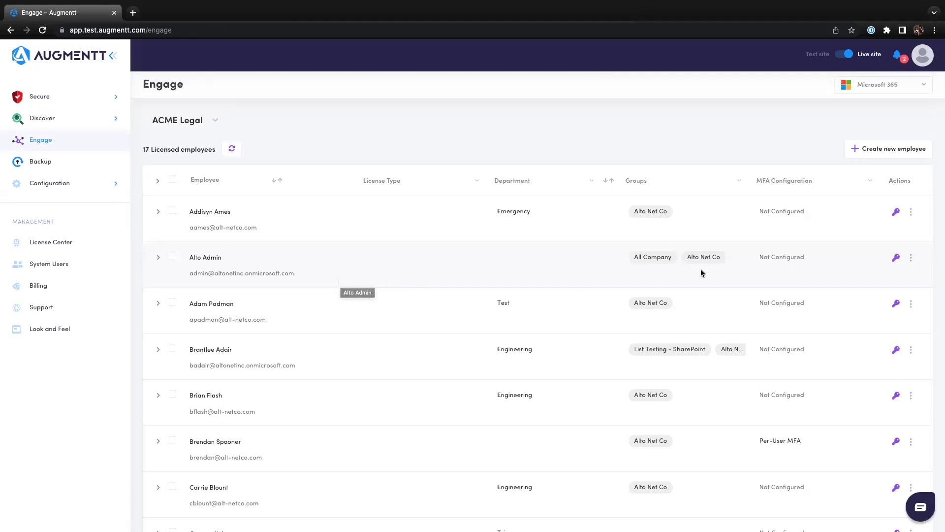
pyautogui.click(911, 215)
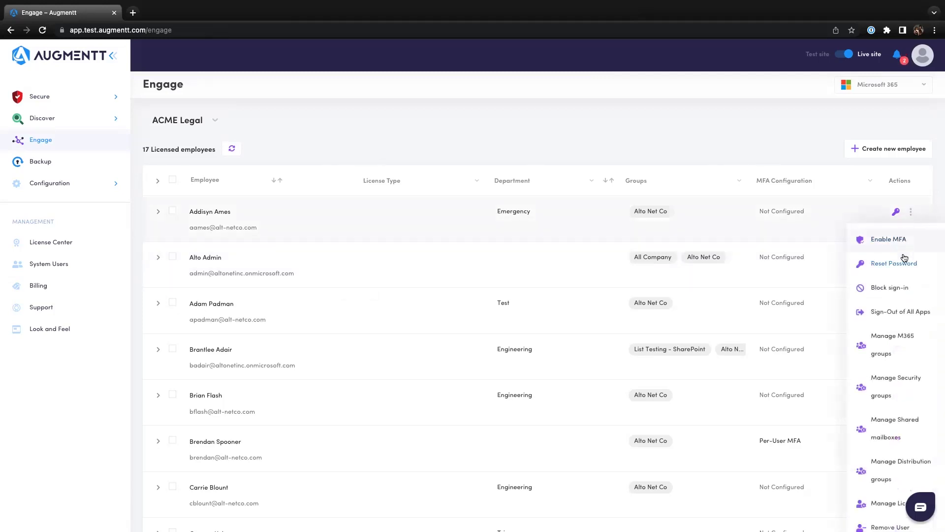
pyautogui.scroll(-2, 901, 275)
pyautogui.scroll(-2, 903, 276)
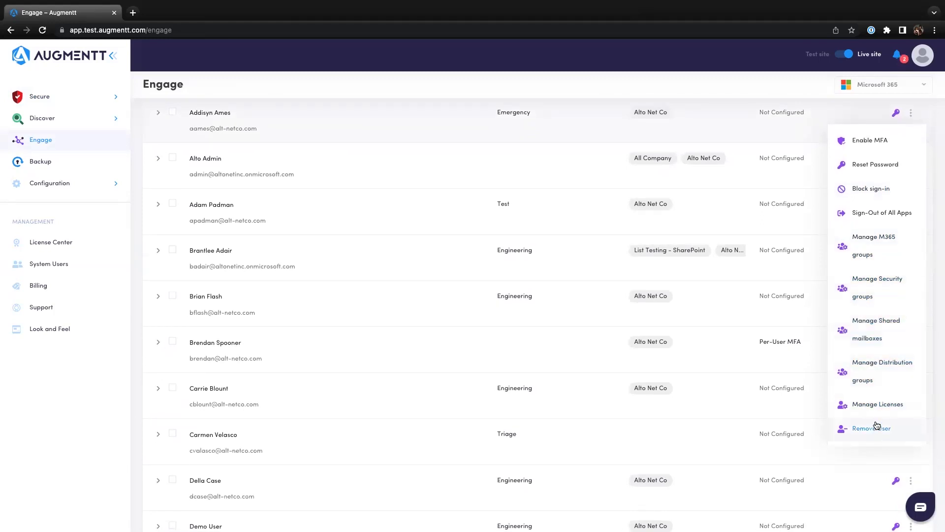
pyautogui.scroll(3, 863, 254)
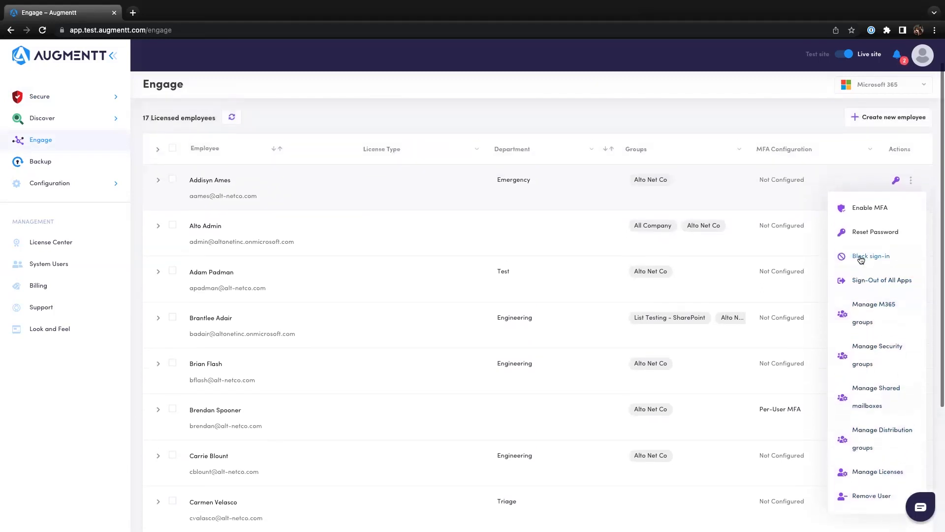
pyautogui.click(763, 126)
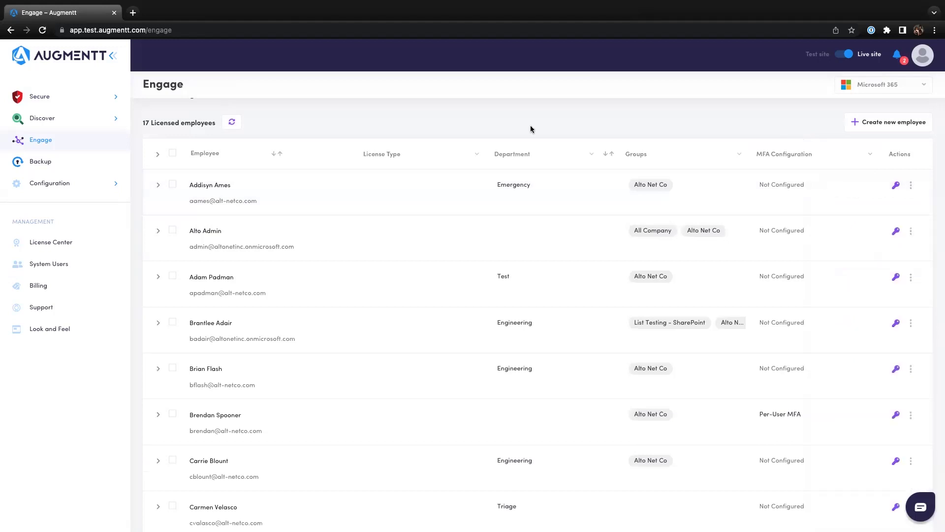
pyautogui.scroll(1, 266, 145)
pyautogui.click(197, 122)
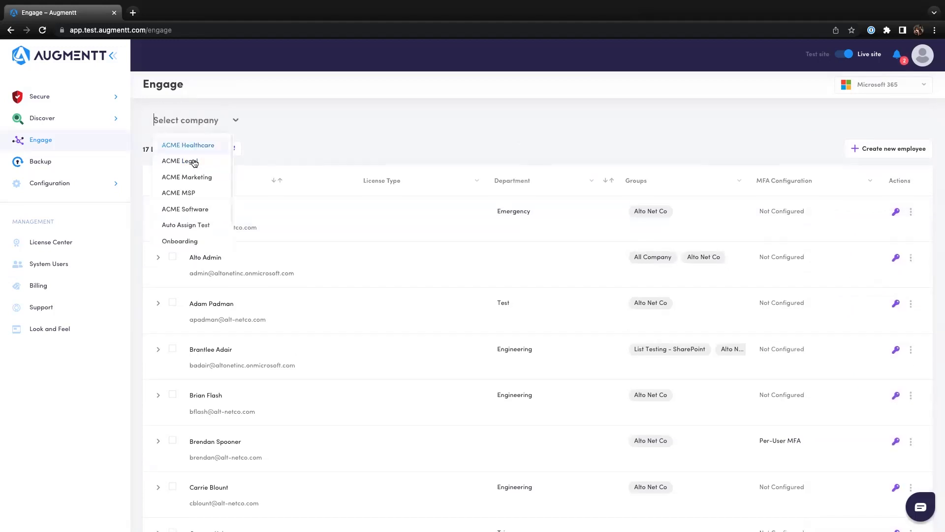
pyautogui.click(194, 208)
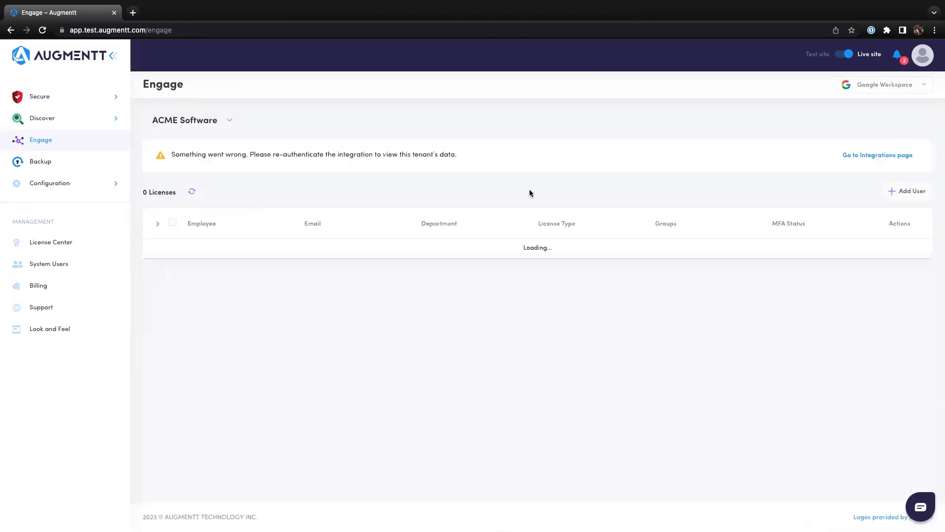
pyautogui.click(193, 121)
pyautogui.click(185, 158)
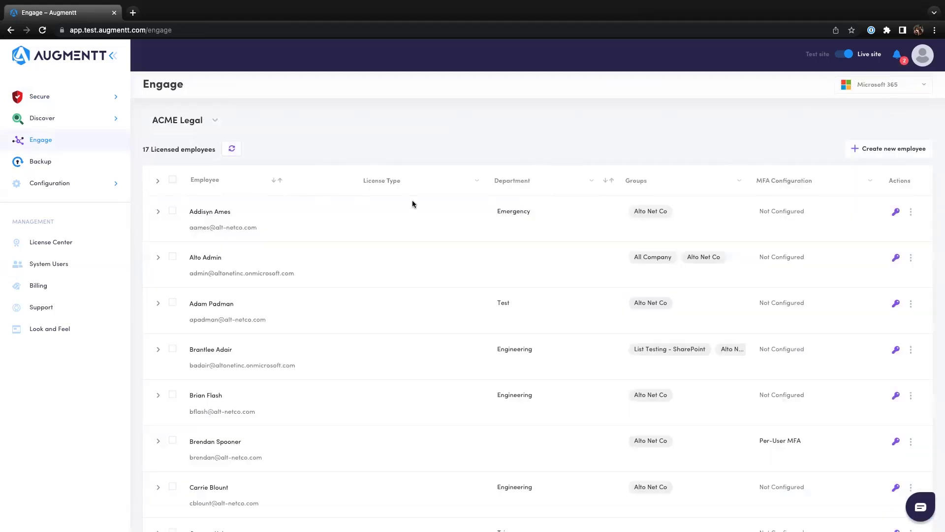
pyautogui.click(896, 212)
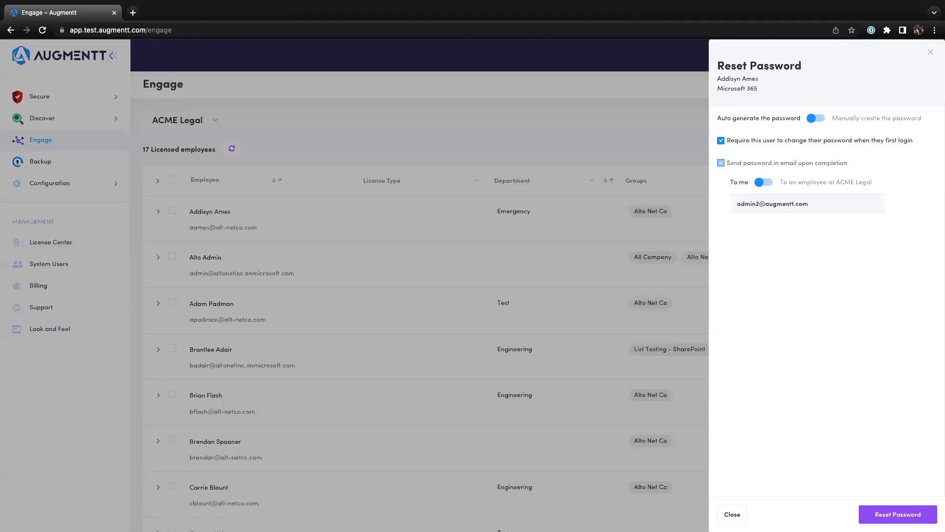
pyautogui.click(732, 515)
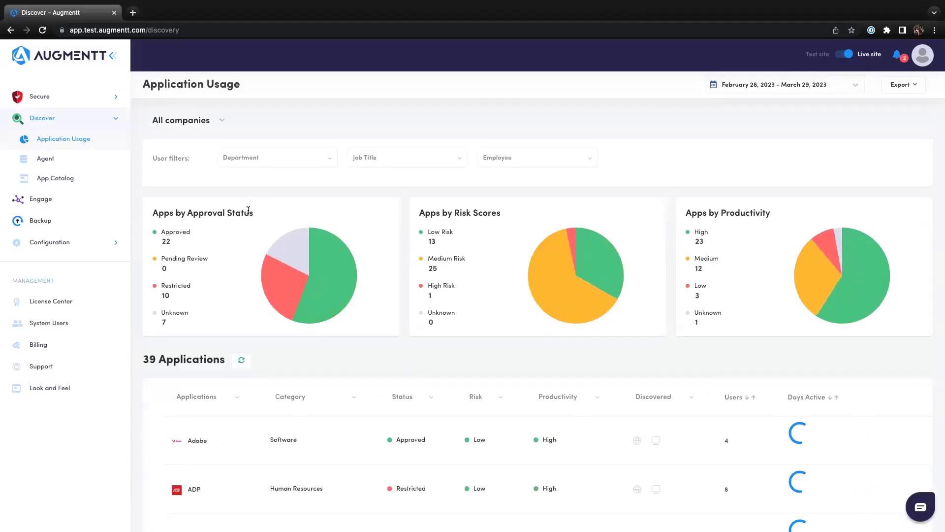
# Open Adobe's details from the application list and view its 4 users' days active.
pyautogui.scroll(-2, 247, 222)
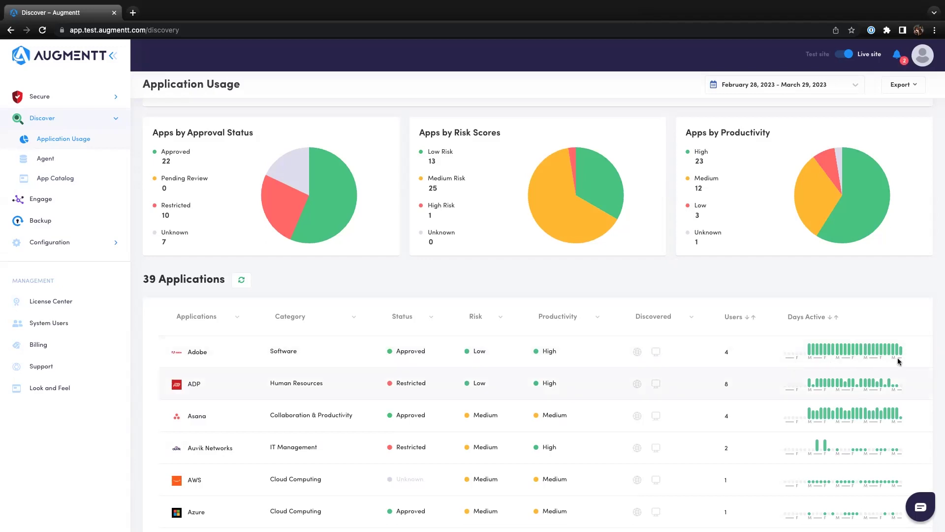
pyautogui.click(196, 352)
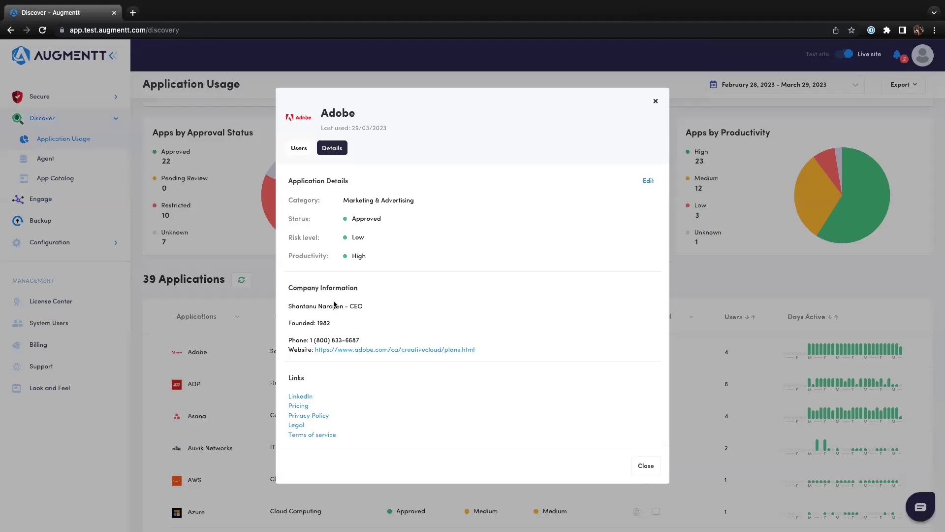
pyautogui.click(297, 152)
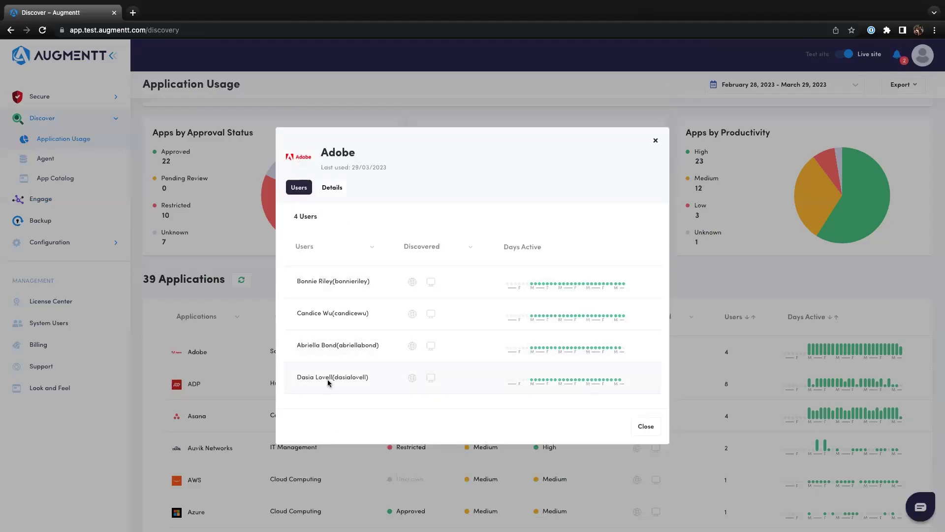
# Close the Adobe details and try the Employee, date-range, Productivity and Risk filters.
pyautogui.click(655, 141)
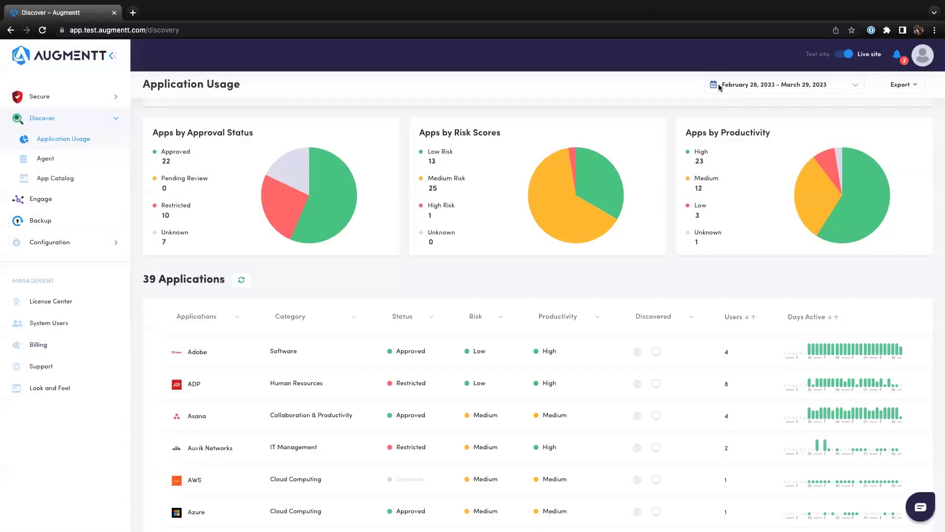
pyautogui.click(579, 157)
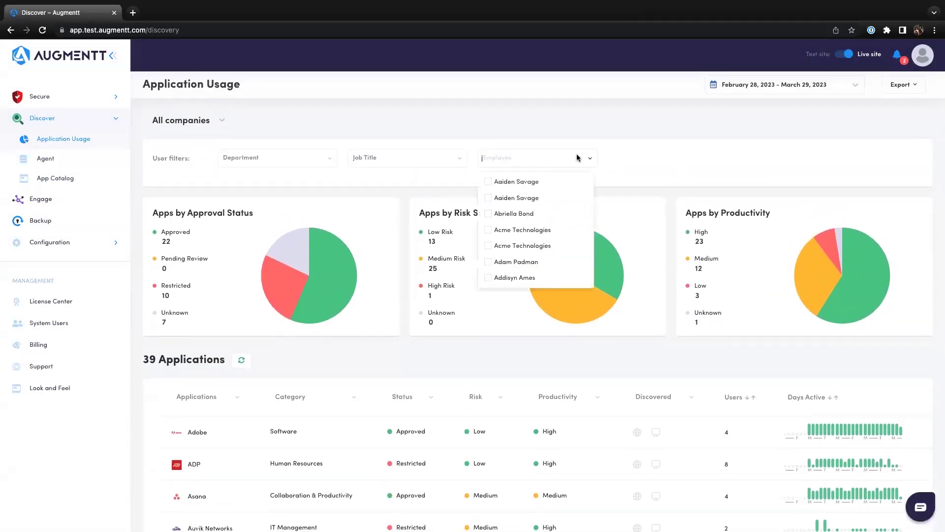
pyautogui.click(703, 107)
pyautogui.click(725, 88)
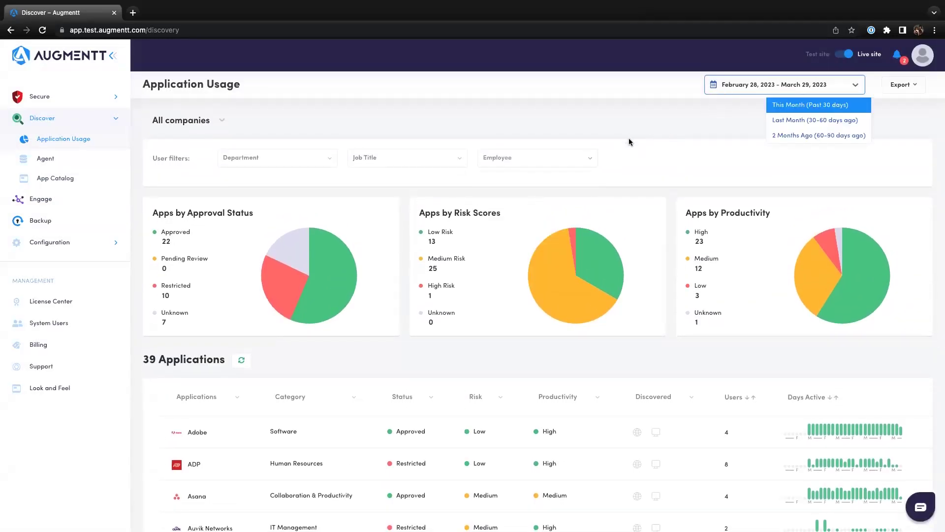
pyautogui.click(582, 156)
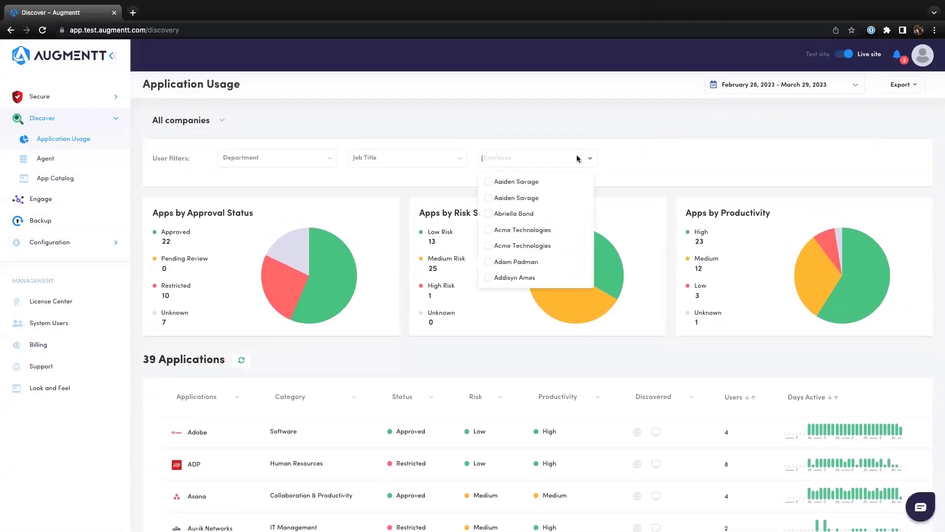
pyautogui.click(552, 402)
pyautogui.click(486, 398)
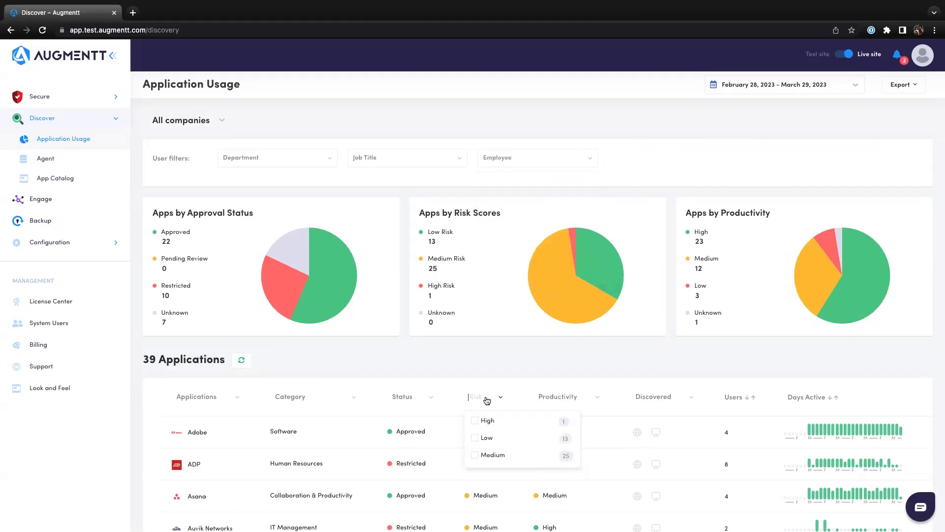
# Review the export format choices, then go to Configuration > Scheduled Reports.
pyautogui.click(918, 87)
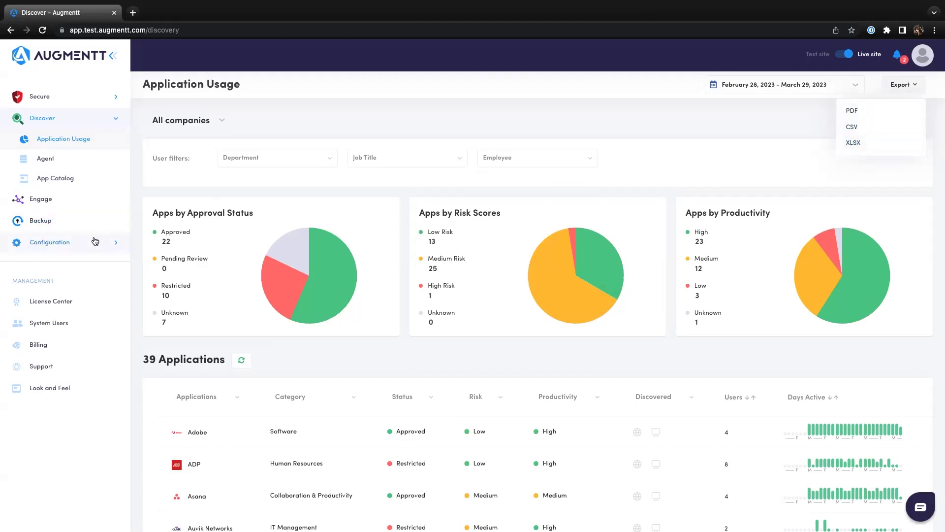
pyautogui.click(101, 241)
pyautogui.click(77, 327)
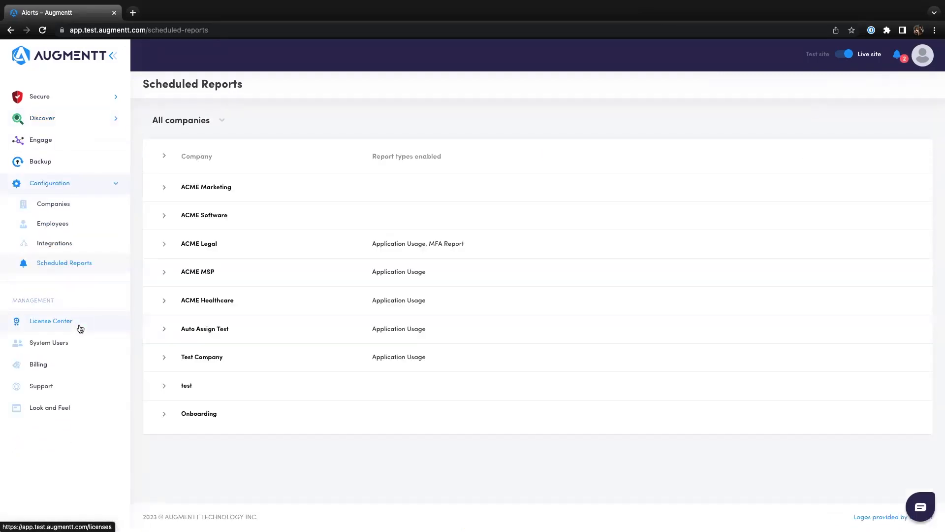
# Expand ACME Software's report settings, check the Discover frequency options, then open the Microsoft 365 customer mappings.
pyautogui.click(164, 216)
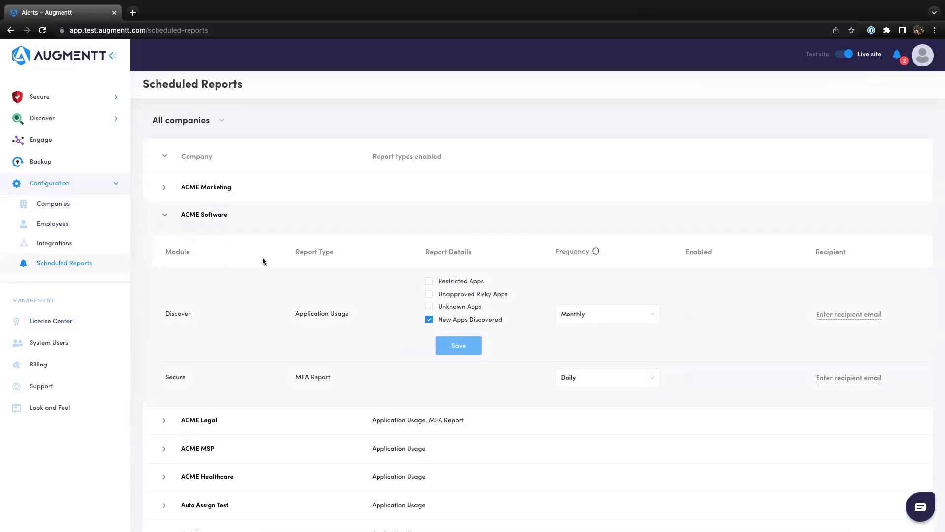
pyautogui.click(589, 309)
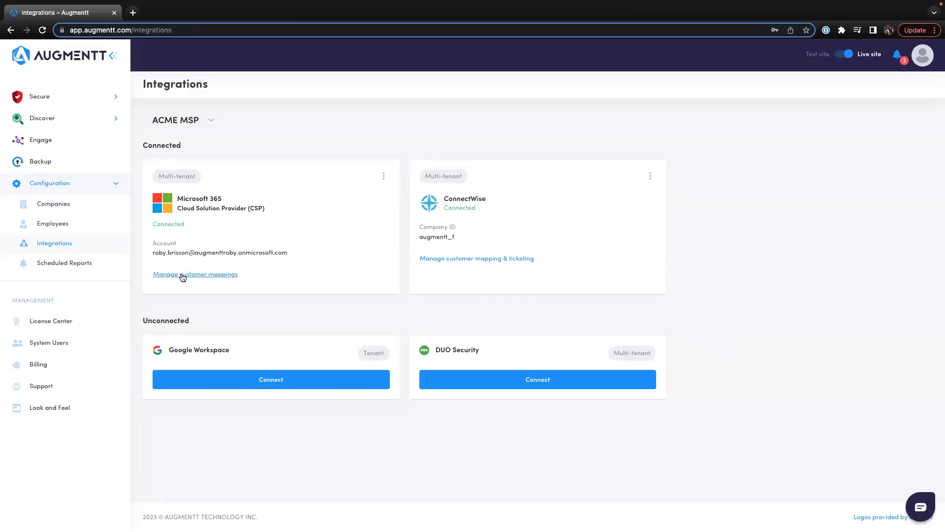
pyautogui.click(182, 275)
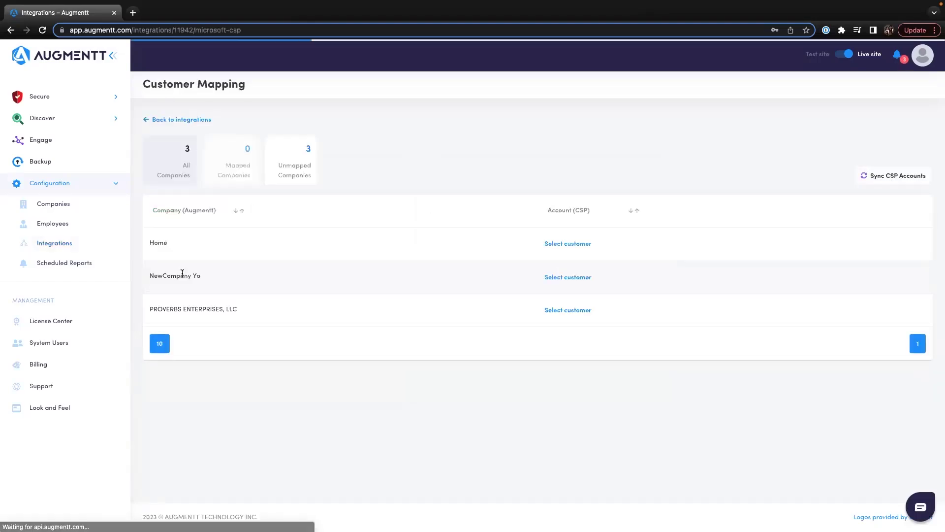
# Choose Augmentt as the CSP customer for the Home company and save the mapping.
pyautogui.click(572, 244)
pyautogui.click(601, 274)
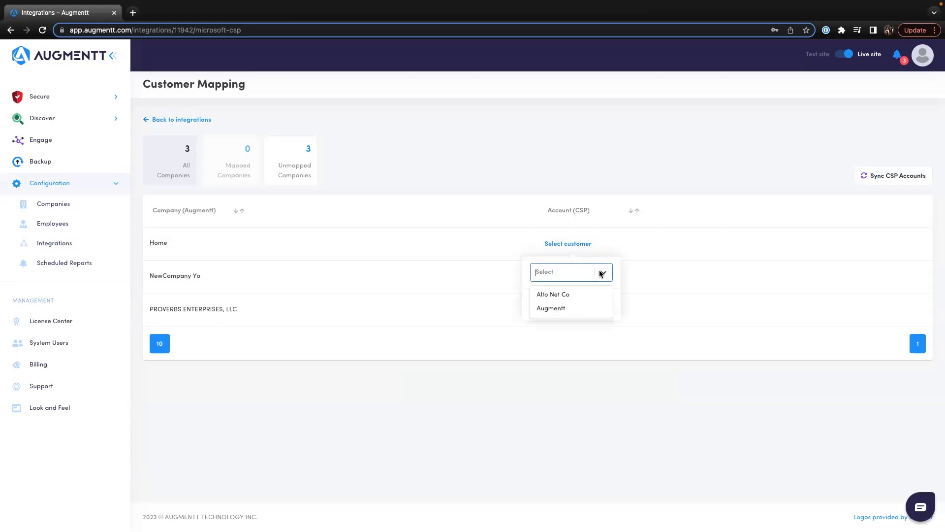
pyautogui.click(553, 306)
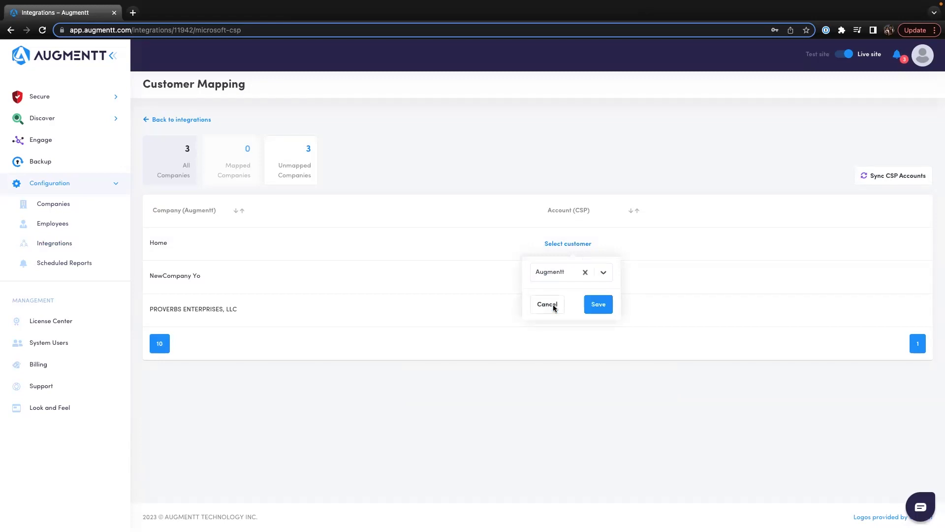
pyautogui.click(598, 305)
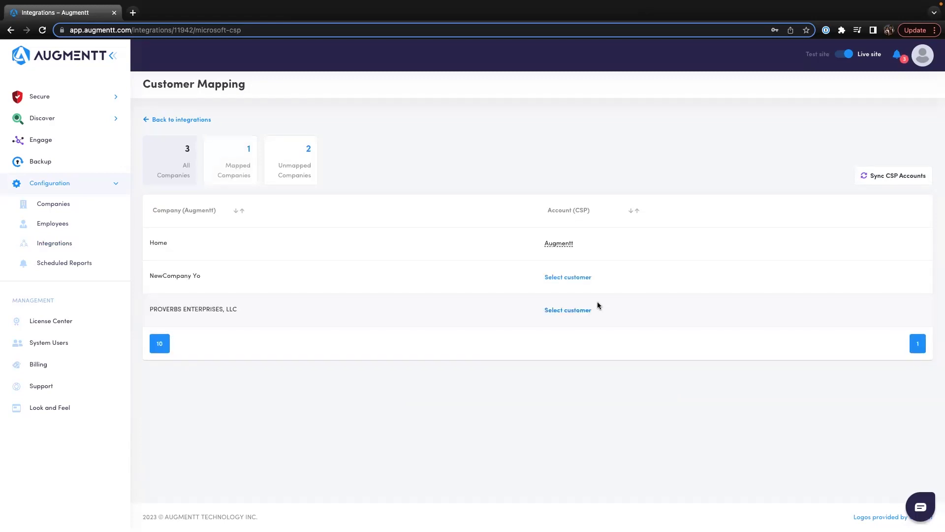